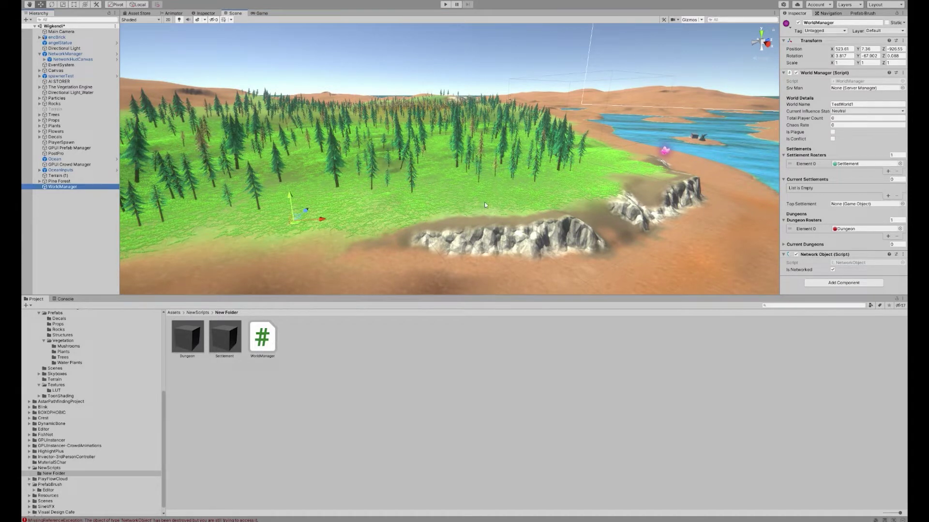
# Toggle the World Manager foldouts so Settlement Rosters and Dungeon Rosters stay open and Current Settlements closed.
pyautogui.moveTo(480, 193); pyautogui.dragTo(444, 201, button='right')
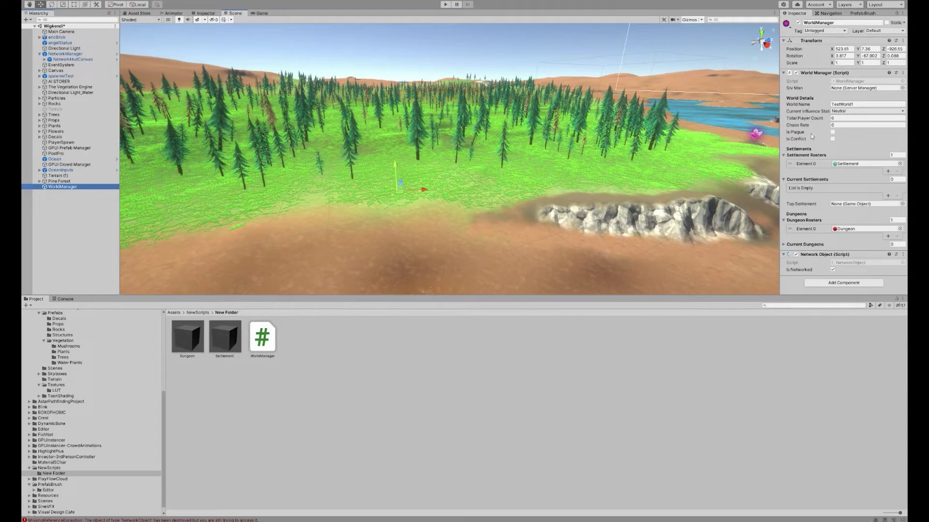
pyautogui.click(784, 156)
pyautogui.click(784, 162)
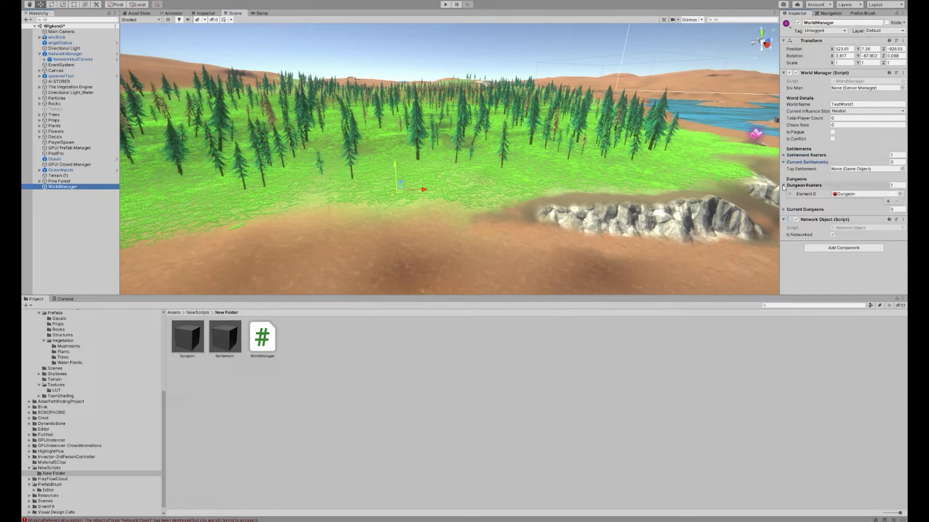
pyautogui.click(784, 187)
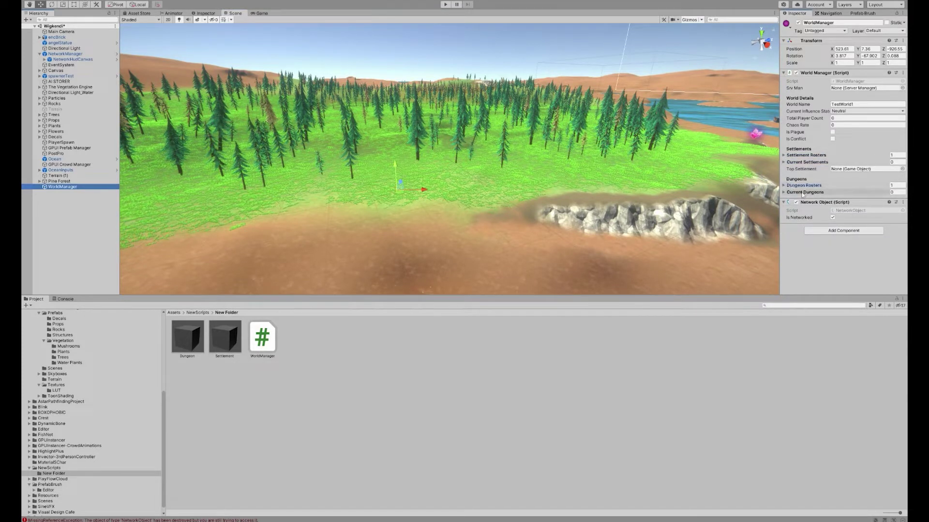
pyautogui.click(784, 155)
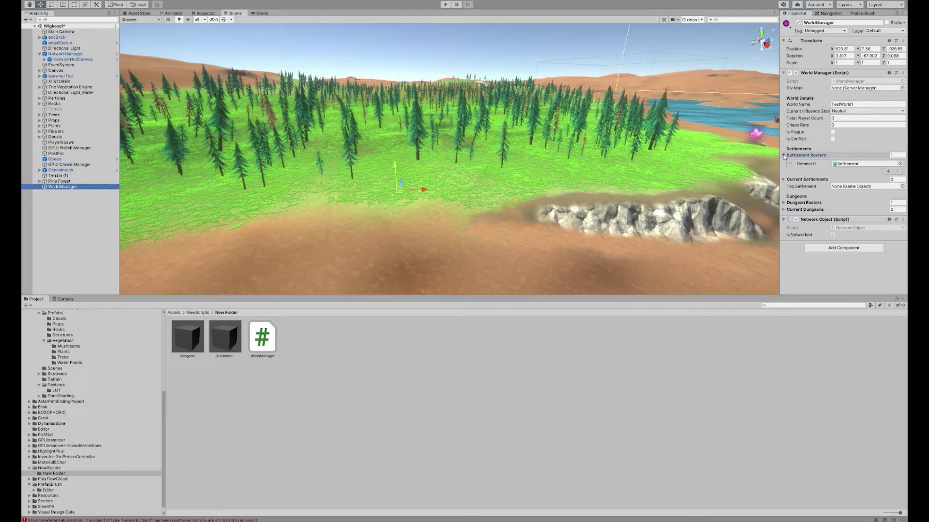
pyautogui.click(785, 155)
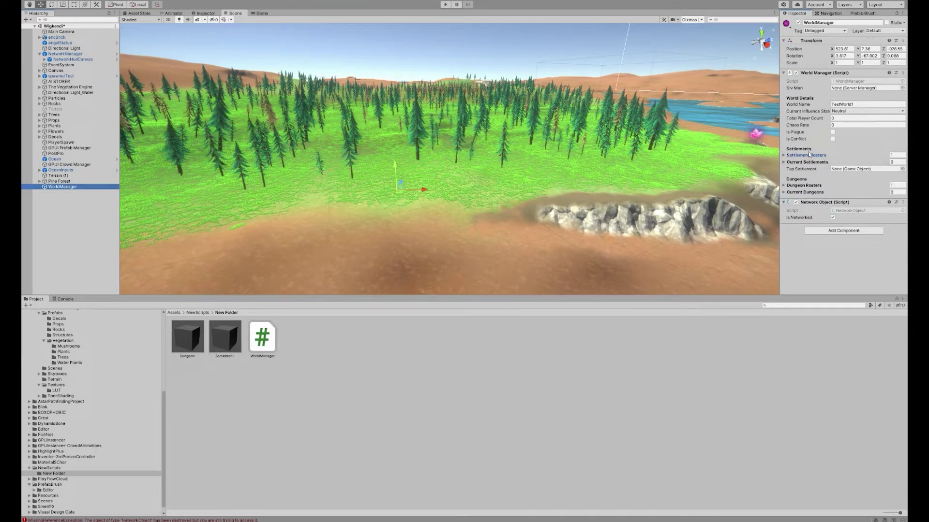
pyautogui.click(784, 186)
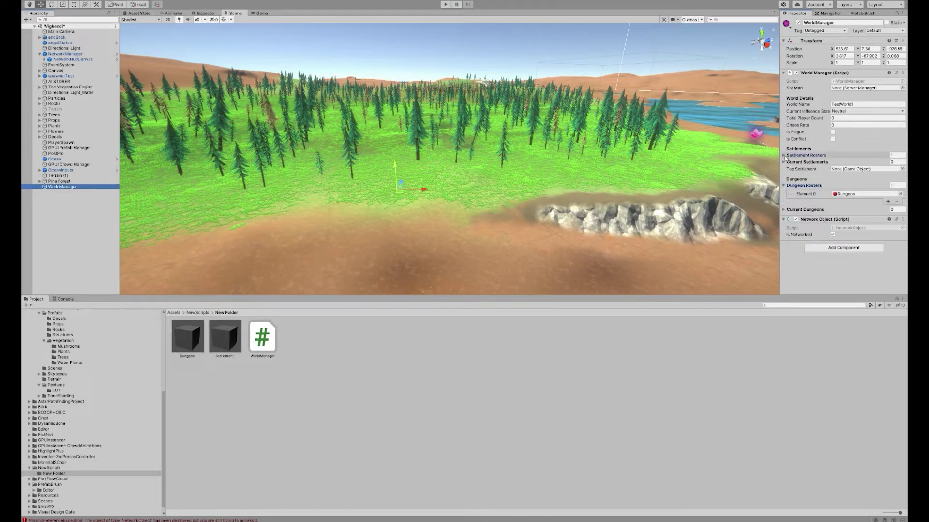
pyautogui.click(784, 155)
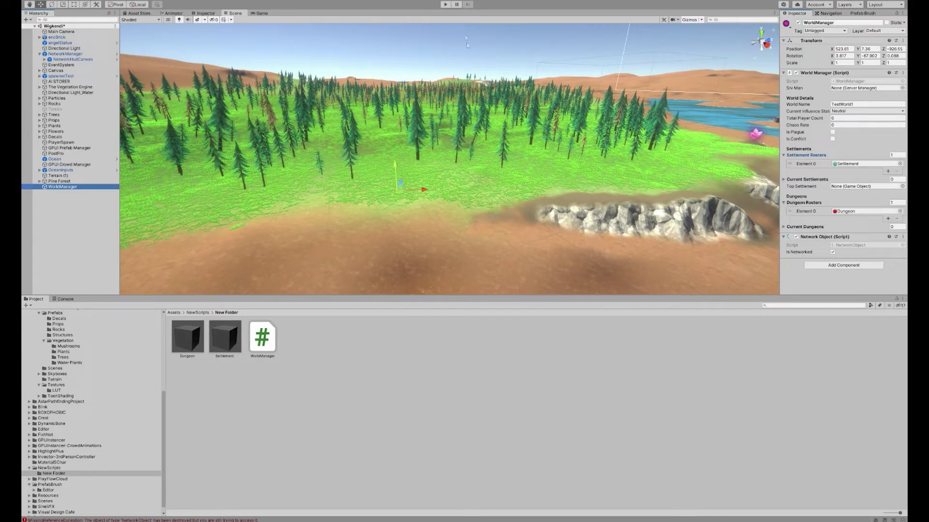
# Start Play mode as SERVER and expand the Current Settlements list in the Inspector.
pyautogui.click(447, 5)
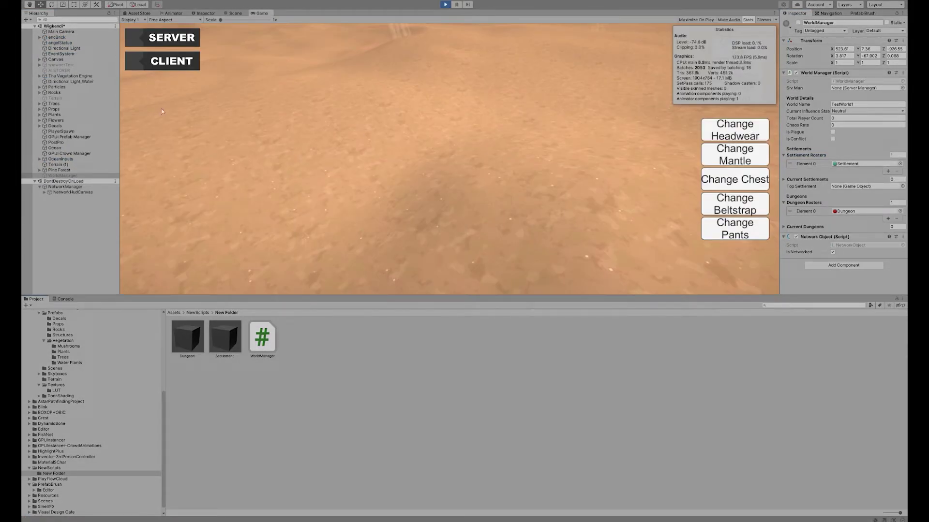
pyautogui.click(134, 41)
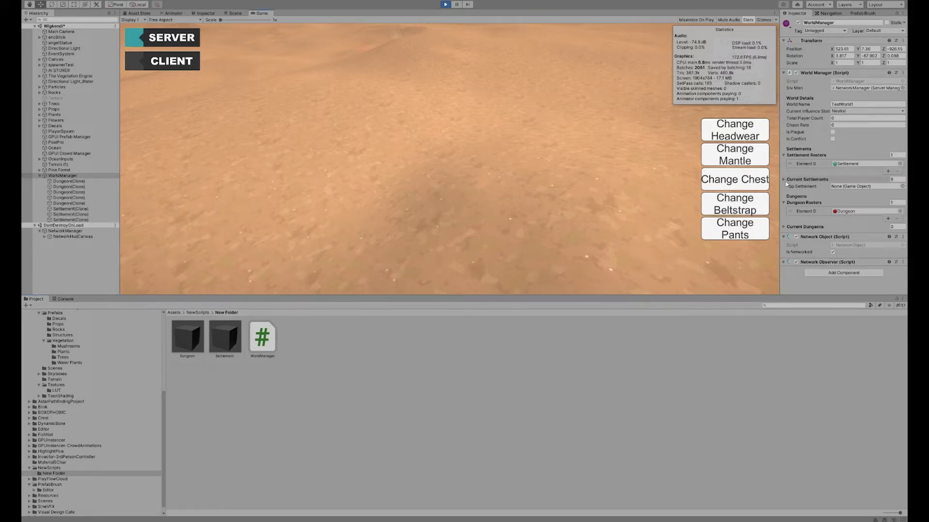
pyautogui.click(784, 179)
pyautogui.scroll(-3, 796, 204)
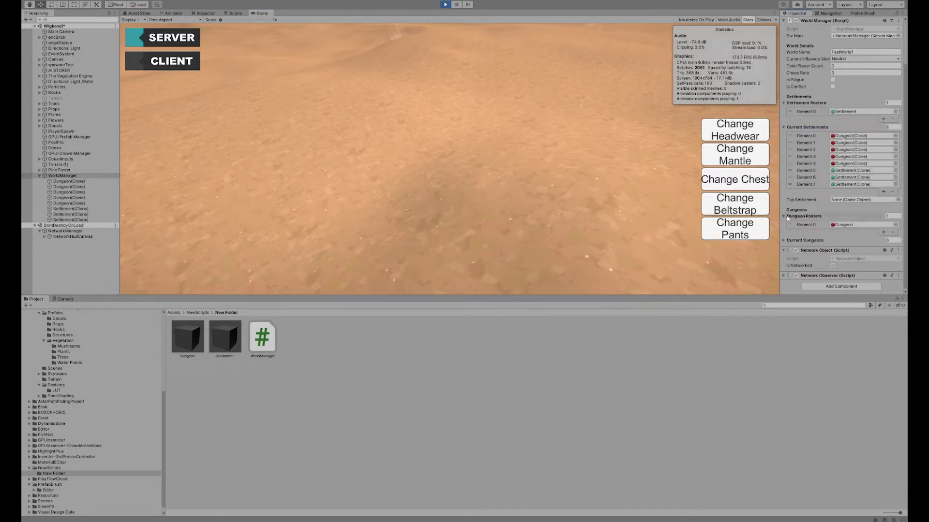
# Expand the Current Dungeons list and select the first Dungeon(Clone) in the Hierarchy.
pyautogui.click(784, 241)
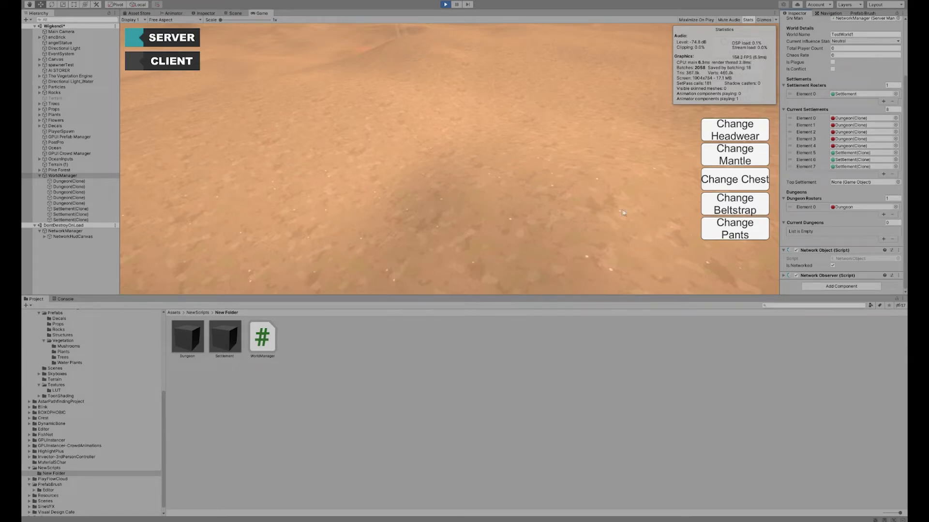
pyautogui.click(851, 119)
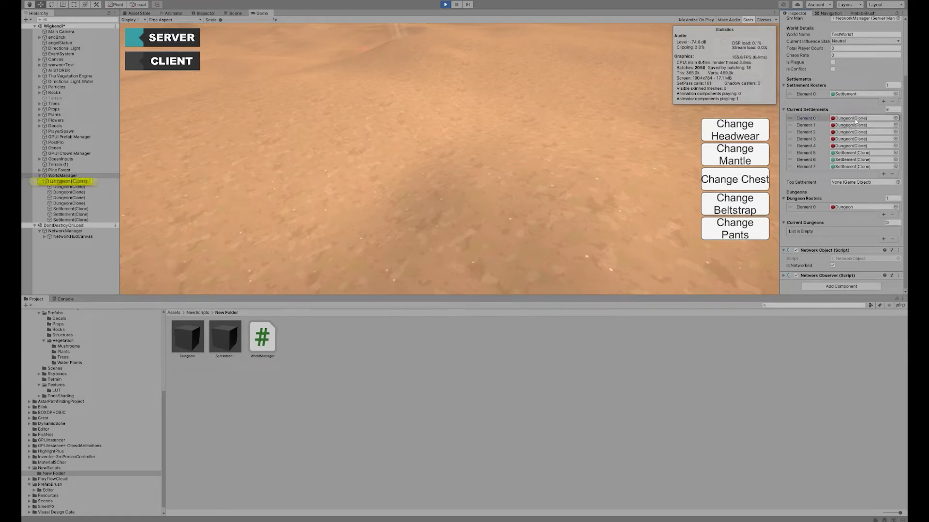
pyautogui.click(69, 181)
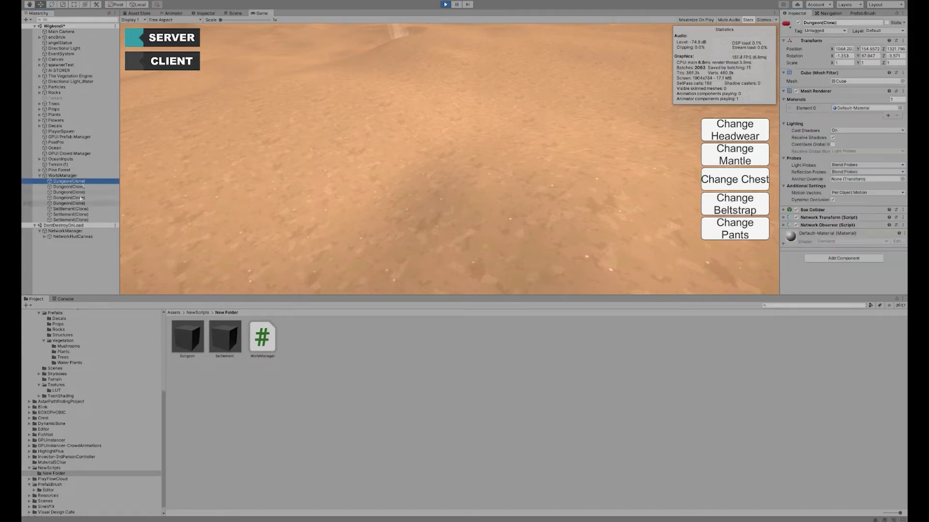
# Frame the selected Dungeon(Clone) cube in the Scene view and zoom out over the sandy terrain.
pyautogui.click(226, 14)
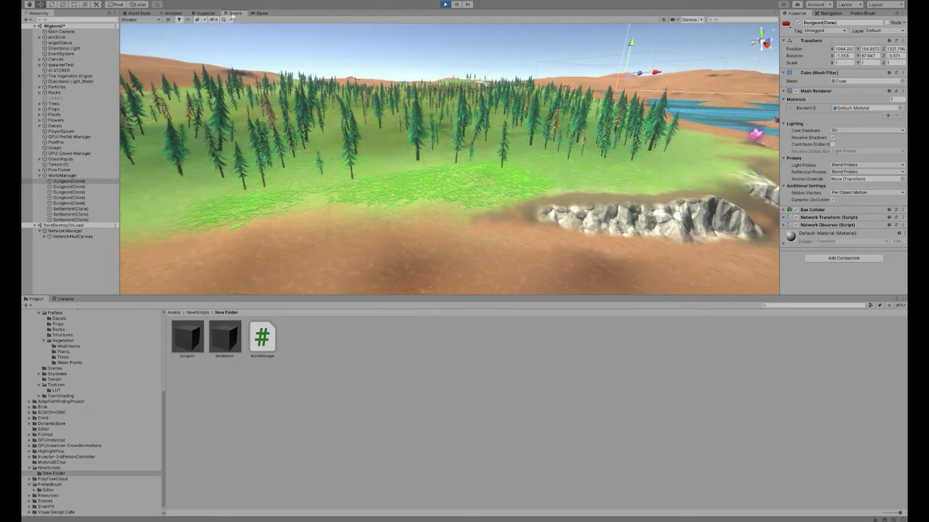
pyautogui.press('f')
pyautogui.scroll(-6, 566, 201)
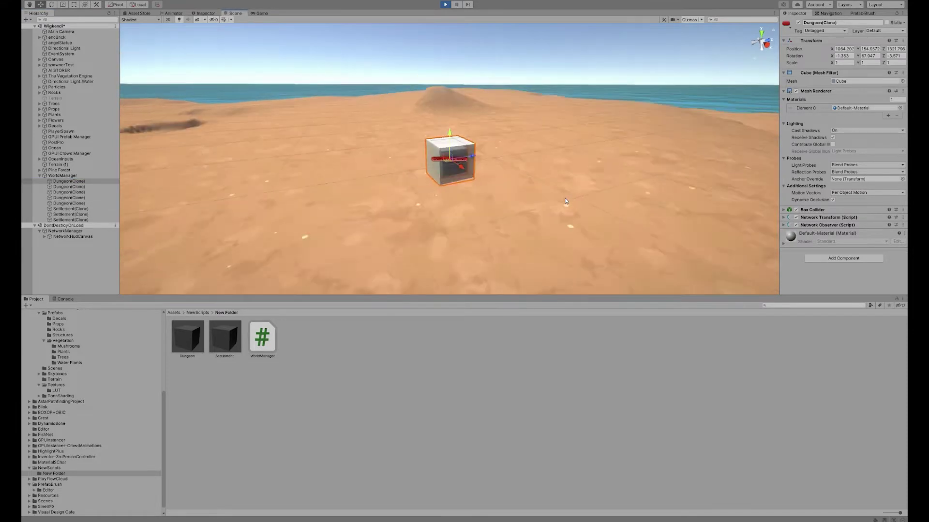
pyautogui.moveTo(566, 201); pyautogui.dragTo(472, 201, button='right')
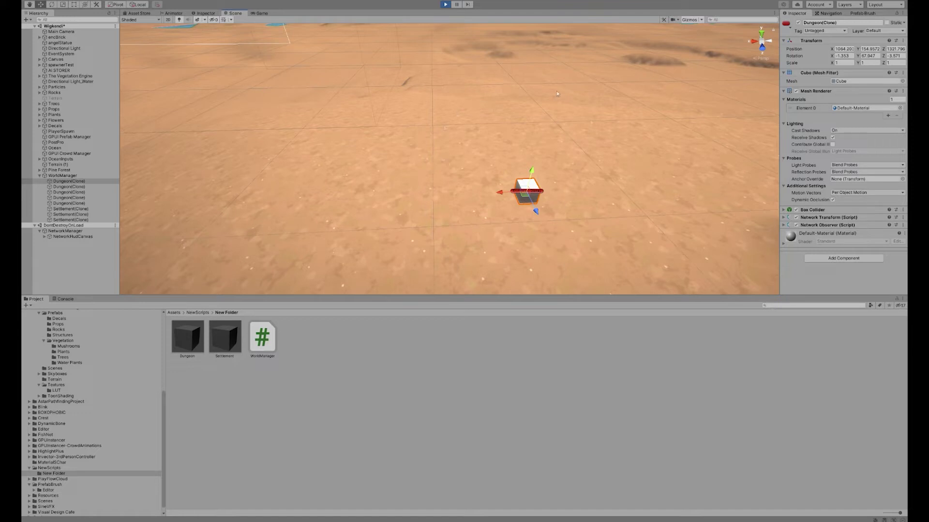
# Frame the second and third Dungeon(Clone) cubes in the Scene view, flying around the terrain.
pyautogui.moveTo(573, 196); pyautogui.dragTo(488, 199, button='right')
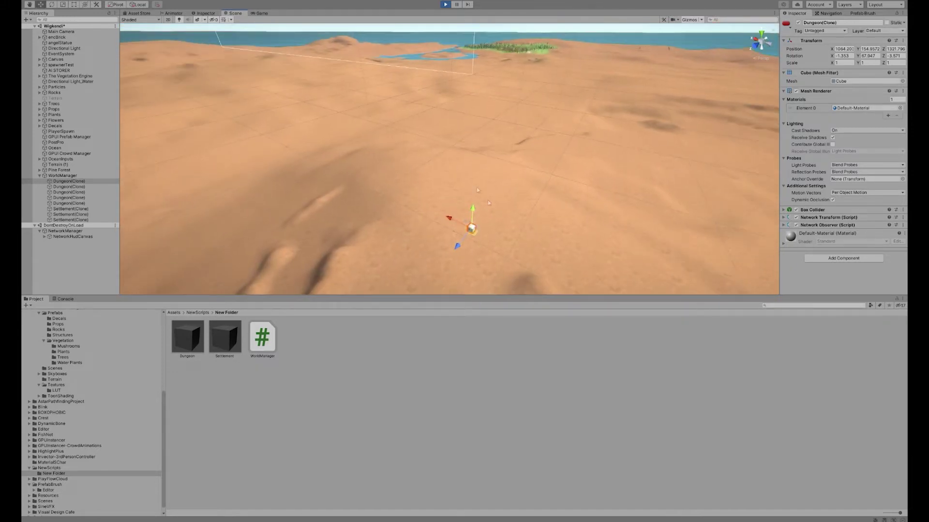
pyautogui.moveTo(531, 163); pyautogui.dragTo(503, 197, button='right')
pyautogui.doubleClick(95, 186)
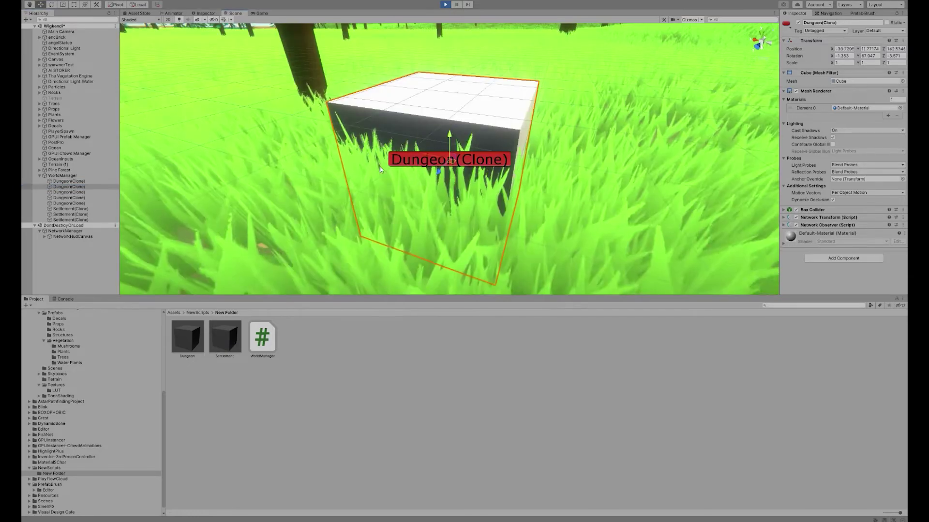
pyautogui.moveTo(459, 194); pyautogui.dragTo(462, 210, button='right')
pyautogui.doubleClick(75, 194)
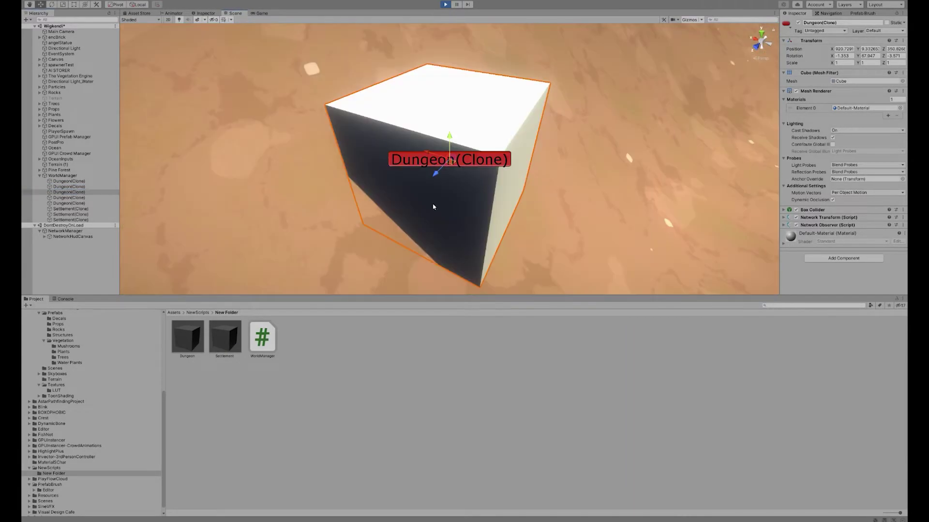
pyautogui.moveTo(527, 207); pyautogui.dragTo(616, 181, button='right')
# Frame the remaining Dungeon(Clone) cubes, then select the first Settlement(Clone).
pyautogui.scroll(-10, 616, 181)
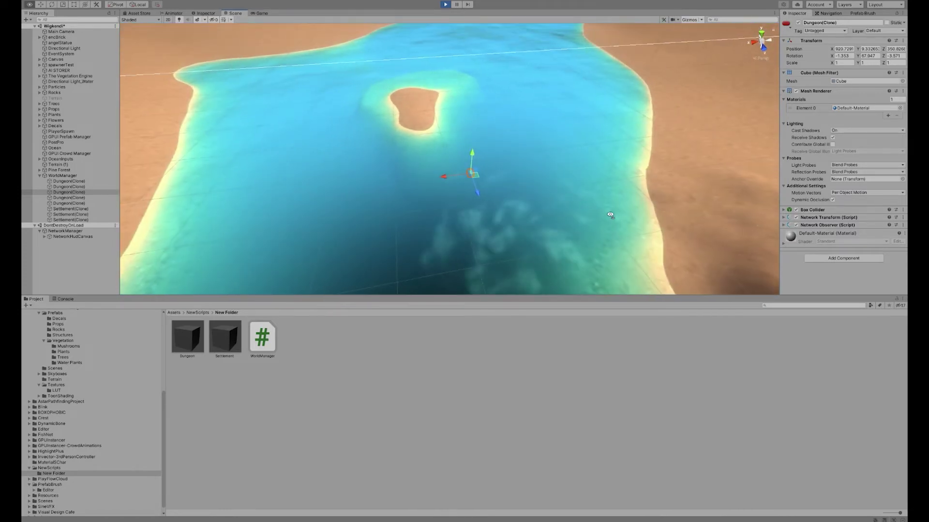
pyautogui.doubleClick(69, 198)
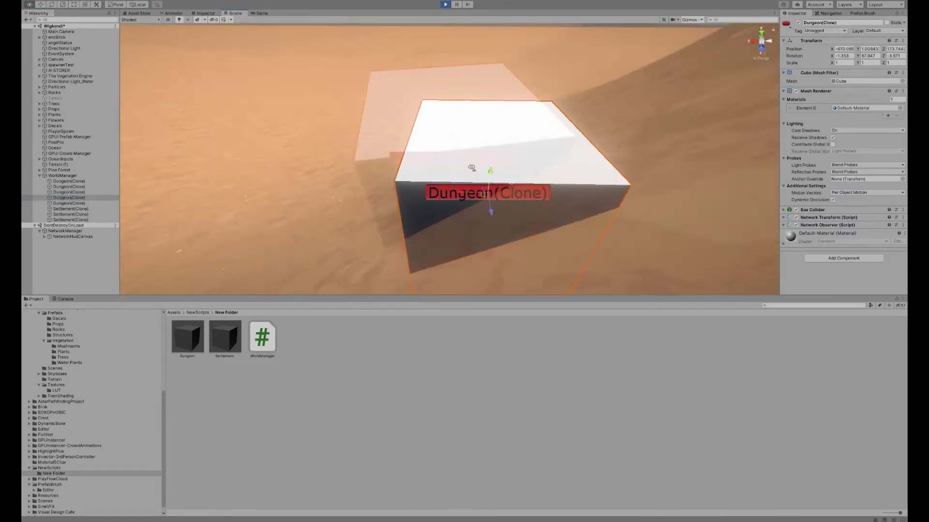
pyautogui.moveTo(373, 174)
pyautogui.mouseDown(button='right')
pyautogui.moveTo(376, 167)
pyautogui.moveTo(338, 187)
pyautogui.moveTo(294, 170)
pyautogui.moveTo(190, 184)
pyautogui.moveTo(357, 159)
pyautogui.moveTo(442, 170)
pyautogui.moveTo(492, 160)
pyautogui.moveTo(181, 168)
pyautogui.moveTo(253, 173)
pyautogui.moveTo(221, 184)
pyautogui.moveTo(222, 210)
pyautogui.moveTo(174, 222)
pyautogui.moveTo(160, 137)
pyautogui.moveTo(218, 209)
pyautogui.mouseUp(button='right')
pyautogui.click(69, 203)
pyautogui.press('f')
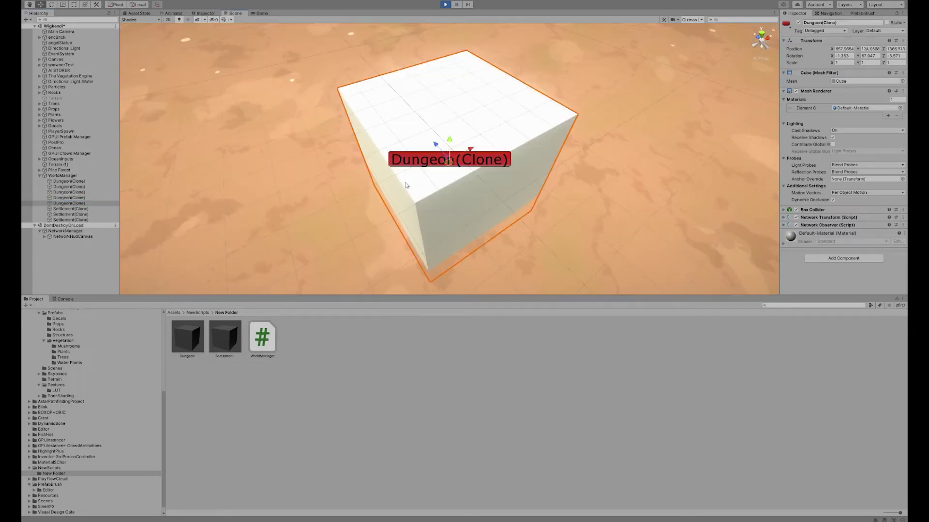
pyautogui.moveTo(408, 184)
pyautogui.mouseDown(button='right')
pyautogui.moveTo(430, 167)
pyautogui.moveTo(420, 145)
pyautogui.moveTo(252, 167)
pyautogui.moveTo(152, 164)
pyautogui.moveTo(102, 179)
pyautogui.mouseUp(button='right')
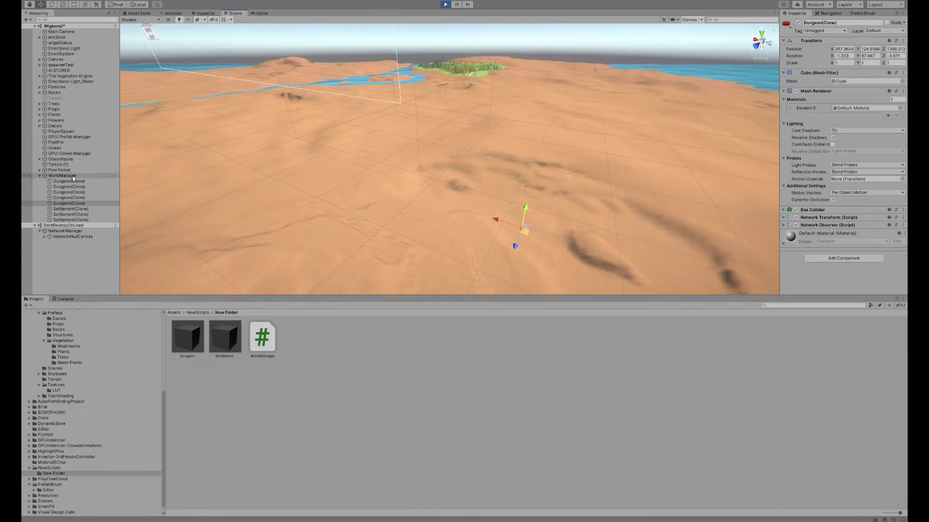
pyautogui.click(73, 209)
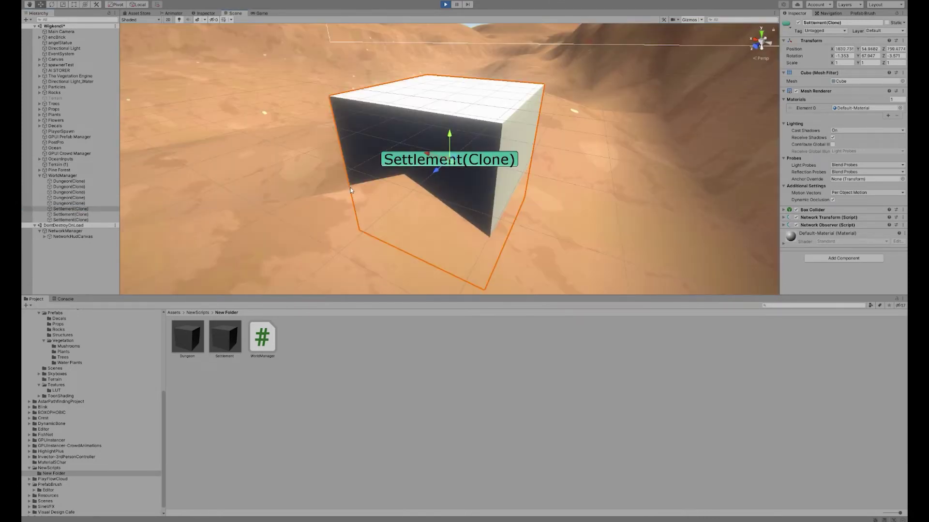
# Frame the Settlement(Clone) cube among the forest and fly back to a terrain overview.
pyautogui.moveTo(350, 190)
pyautogui.mouseDown(button='right')
pyautogui.moveTo(400, 242)
pyautogui.moveTo(386, 227)
pyautogui.moveTo(488, 200)
pyautogui.moveTo(436, 201)
pyautogui.moveTo(362, 223)
pyautogui.moveTo(409, 242)
pyautogui.moveTo(413, 205)
pyautogui.mouseUp(button='right')
pyautogui.press('f')
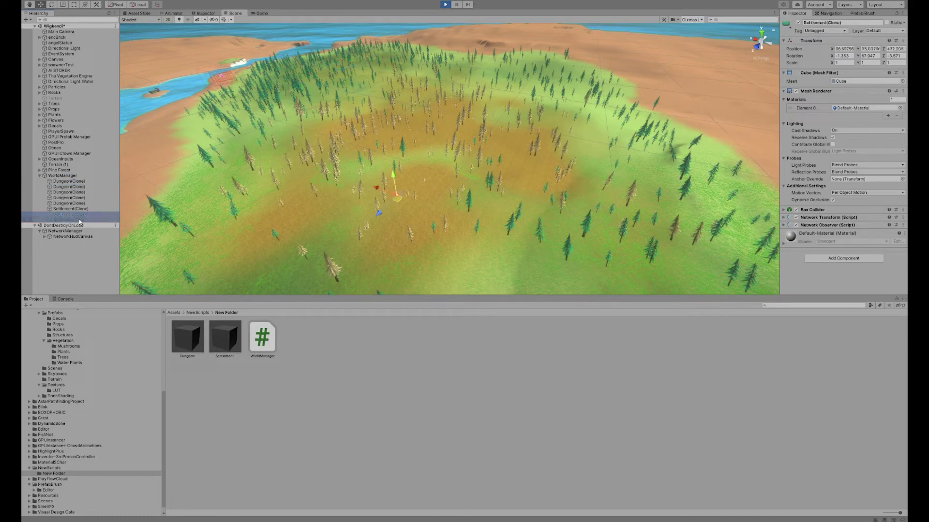
pyautogui.press('f')
pyautogui.moveTo(453, 180); pyautogui.dragTo(299, 102, button='right')
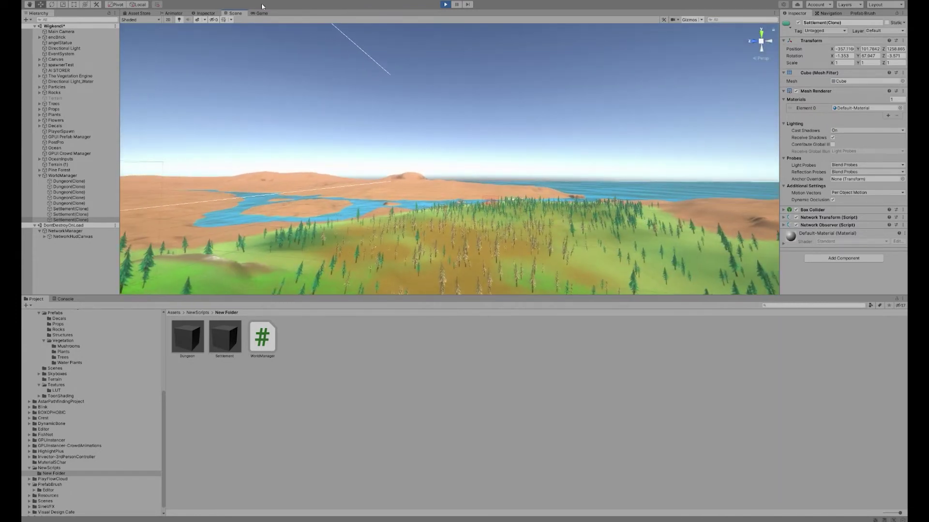
pyautogui.click(261, 13)
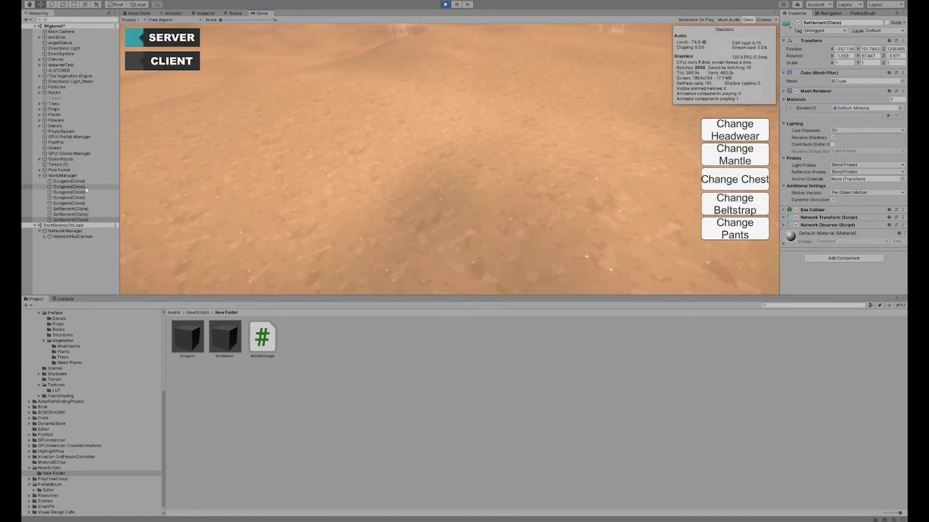
# Join as CLIENT and walk the character forward with W off the sand into the grassy forest.
pyautogui.click(135, 63)
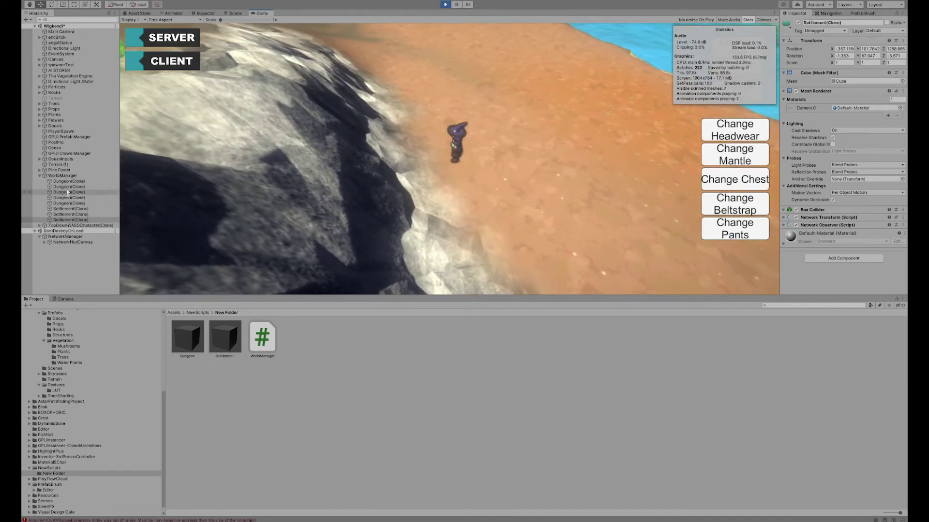
pyautogui.press('w')
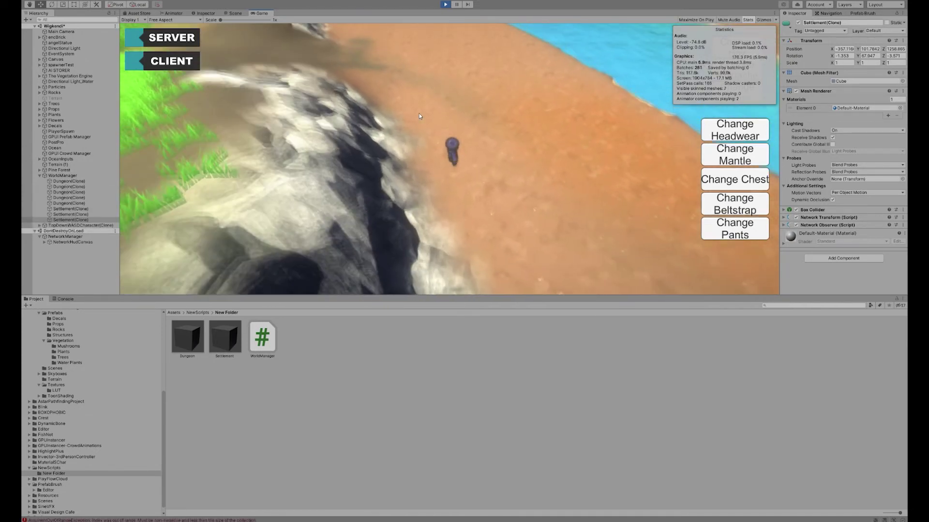
pyautogui.press('w')
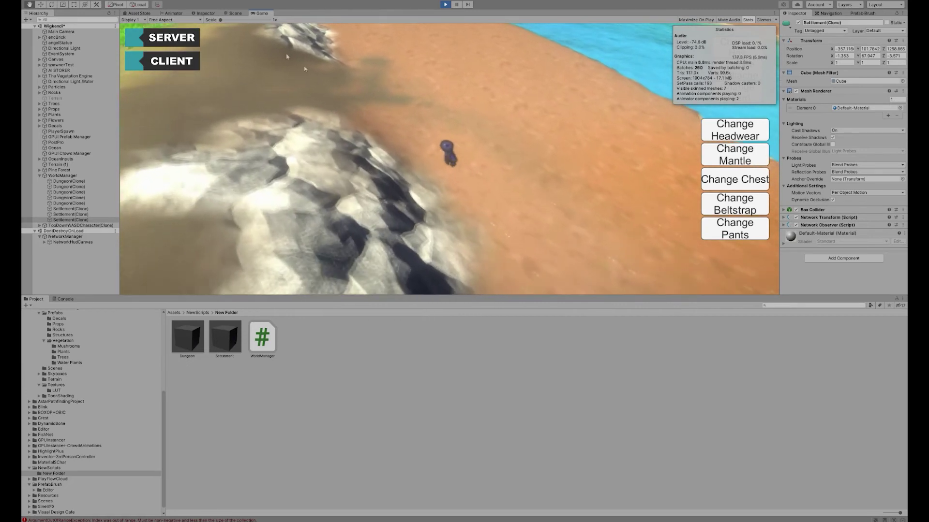
pyautogui.press('w')
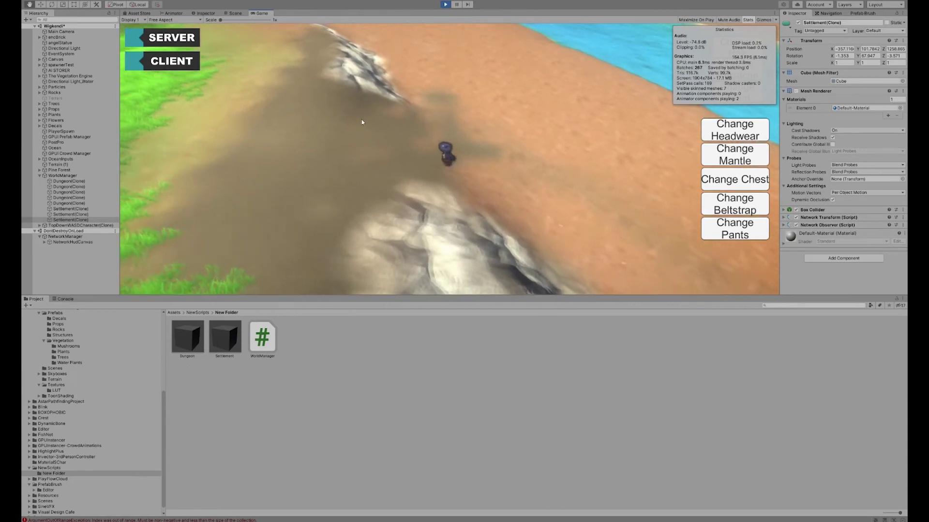
pyautogui.press('w')
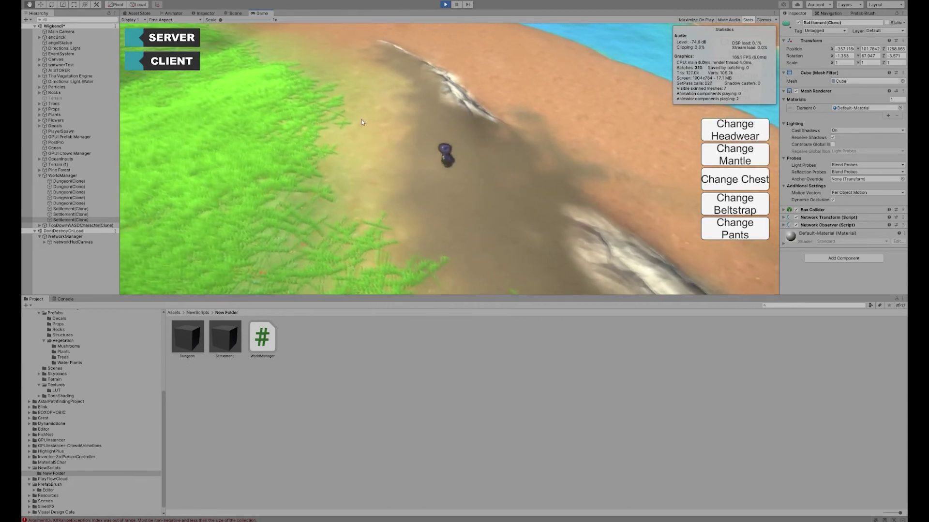
pyautogui.press('w')
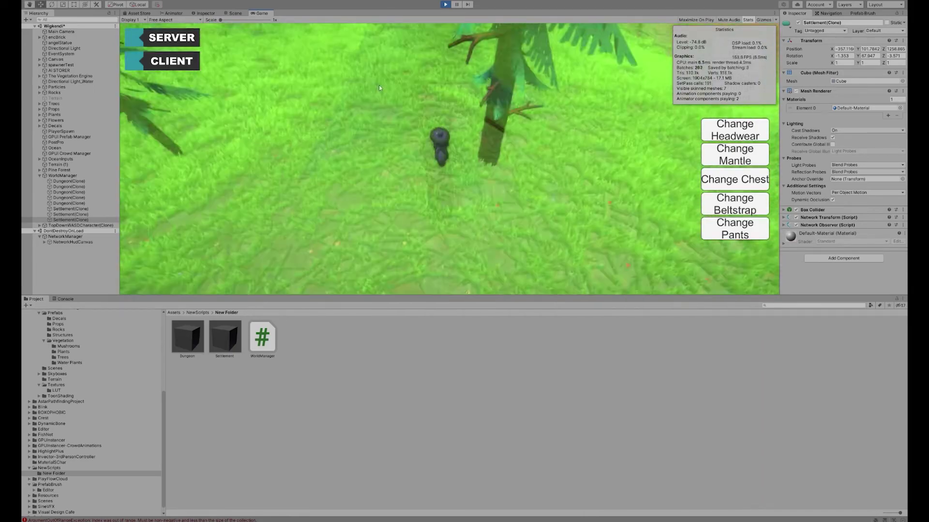
# Select a Dungeon(Clone) in the Hierarchy and return to the running Game view.
pyautogui.click(69, 187)
pyautogui.click(235, 13)
pyautogui.click(262, 13)
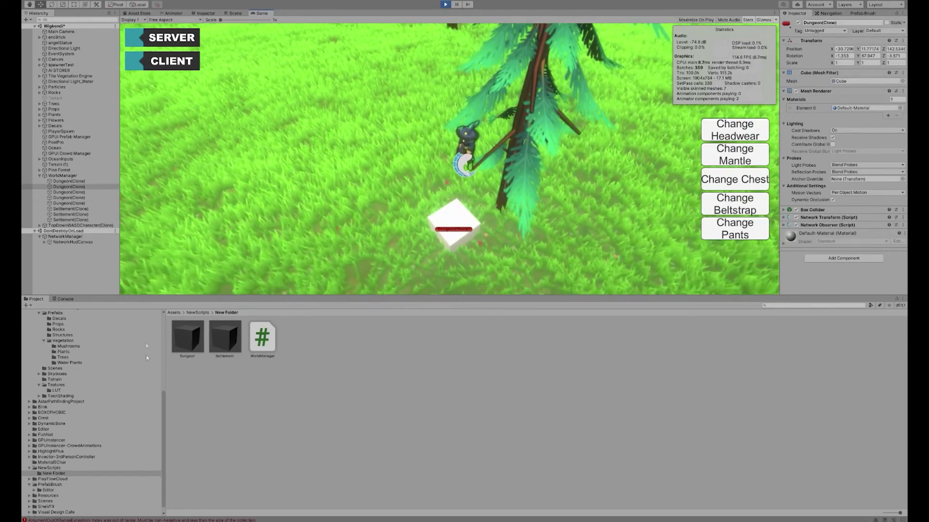
# Open the first MissingReferenceException stack trace in the Console and walk the character toward the Dungeon cube.
pyautogui.click(63, 300)
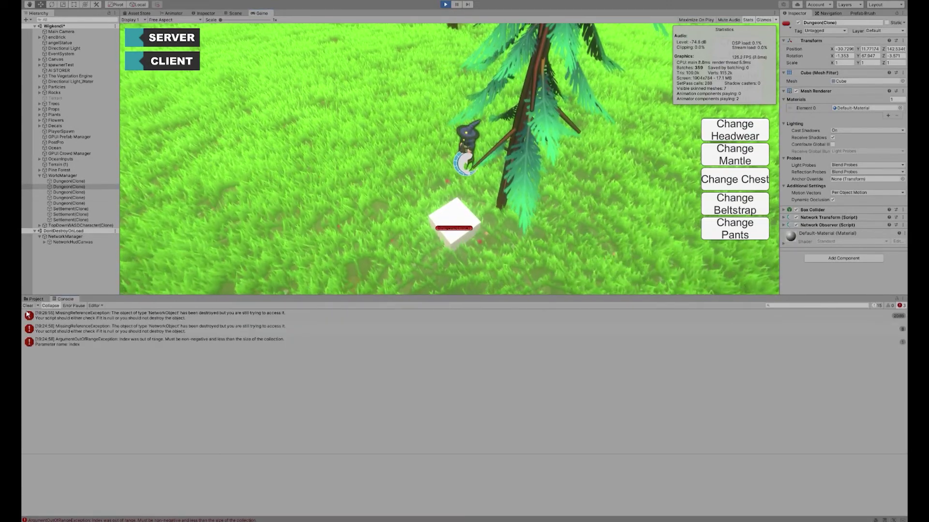
pyautogui.click(68, 318)
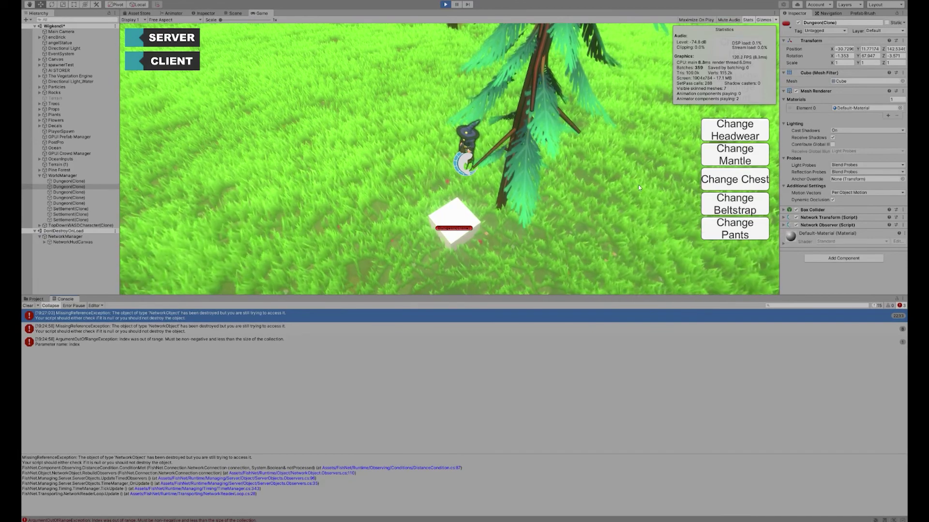
pyautogui.press('a')
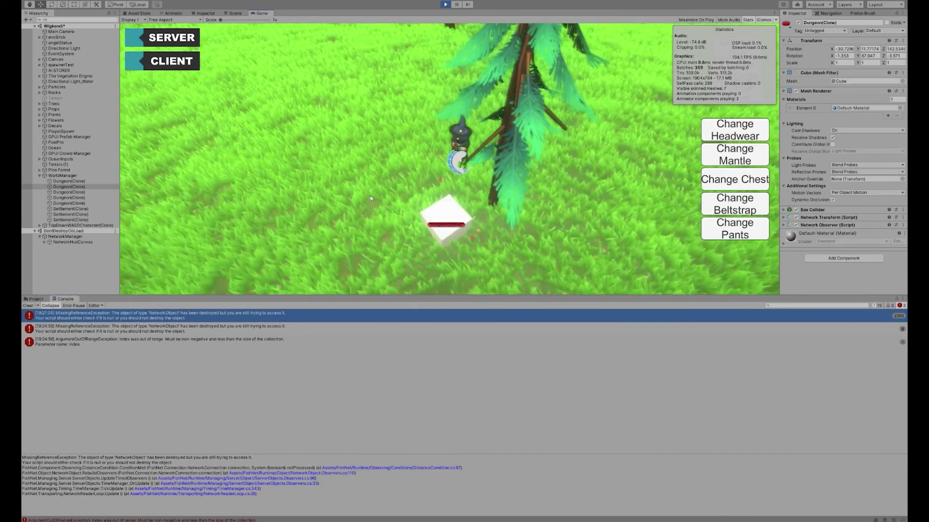
pyautogui.press('s')
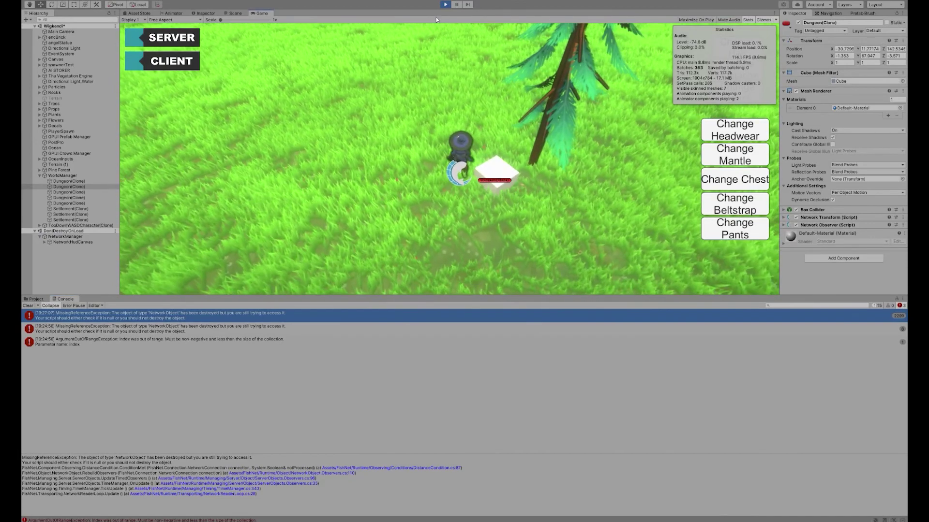